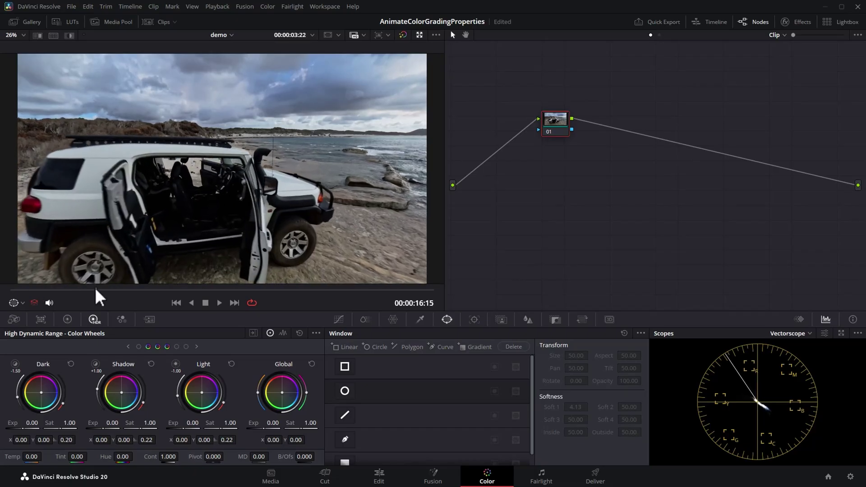
# - Scrub through the car clip to preview its later frames up to the interior shots
pyautogui.moveTo(127, 291); pyautogui.dragTo(63, 294)
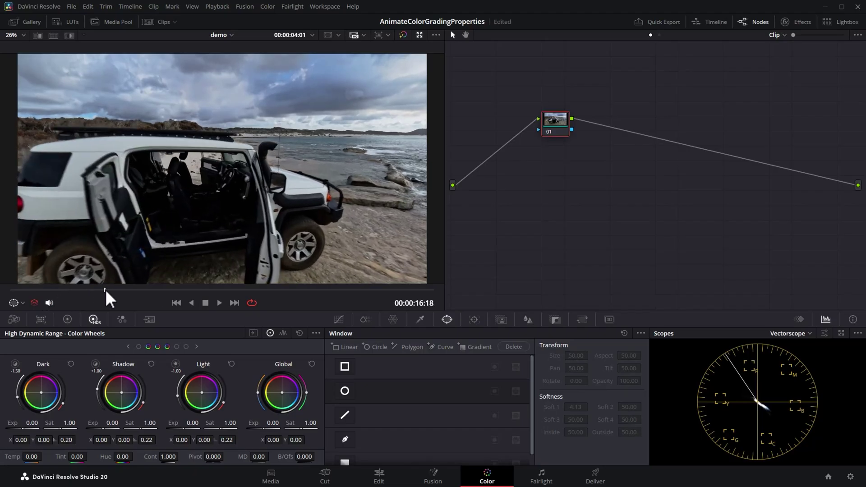
pyautogui.moveTo(121, 293); pyautogui.dragTo(60, 291)
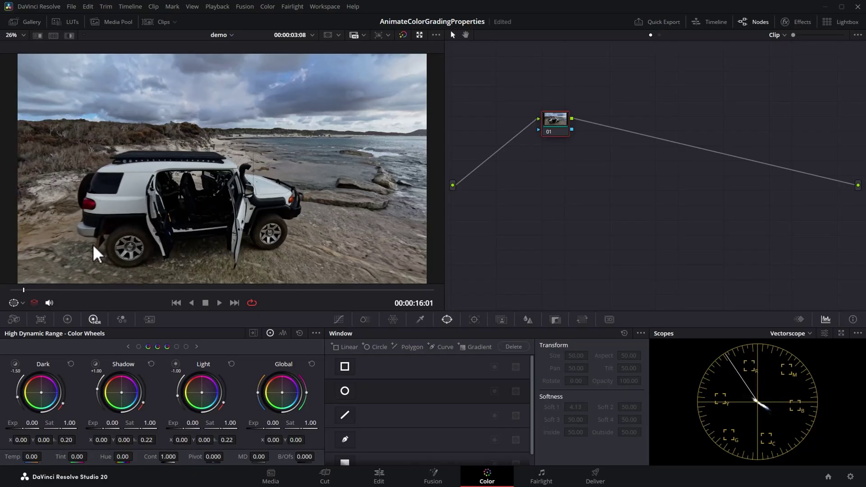
pyautogui.moveTo(113, 291); pyautogui.dragTo(464, 316)
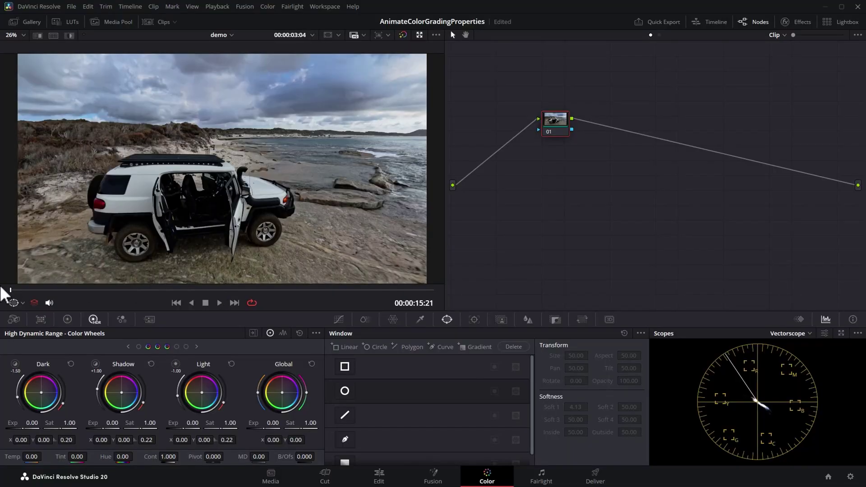
# - Show the Keyframes timeline, nudge node 01, and enable automatic keyframing on Corrector 1
pyautogui.click(800, 320)
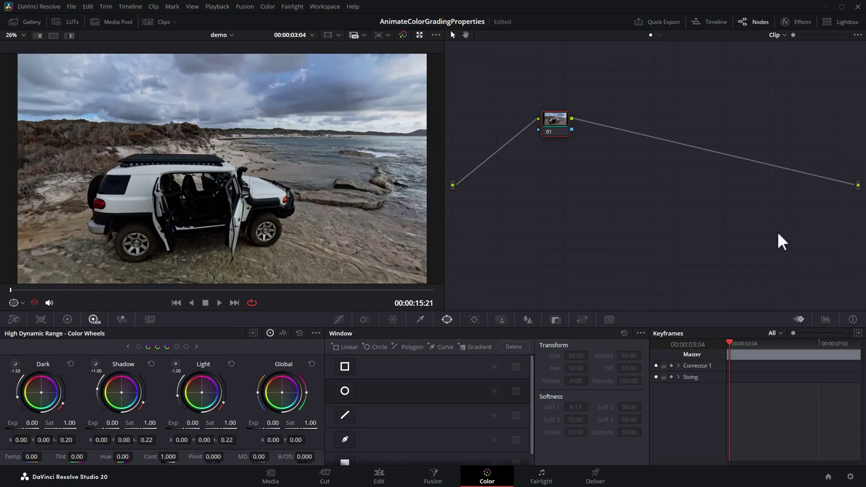
pyautogui.moveTo(558, 128)
pyautogui.mouseDown()
pyautogui.moveTo(559, 149)
pyautogui.moveTo(553, 138)
pyautogui.mouseUp()
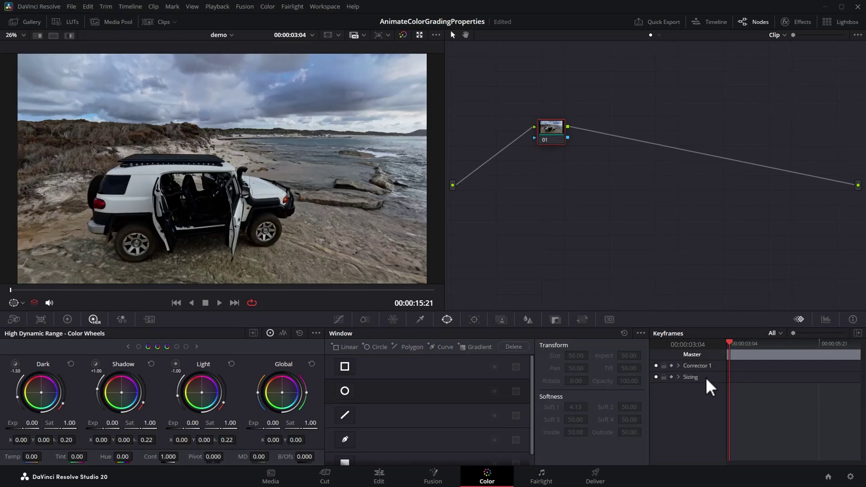
pyautogui.click(679, 366)
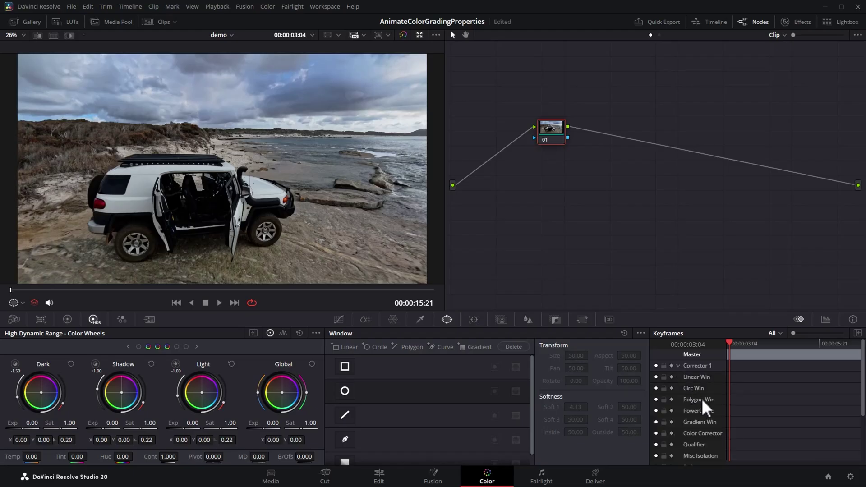
pyautogui.scroll(-5, 706, 407)
pyautogui.scroll(4, 708, 411)
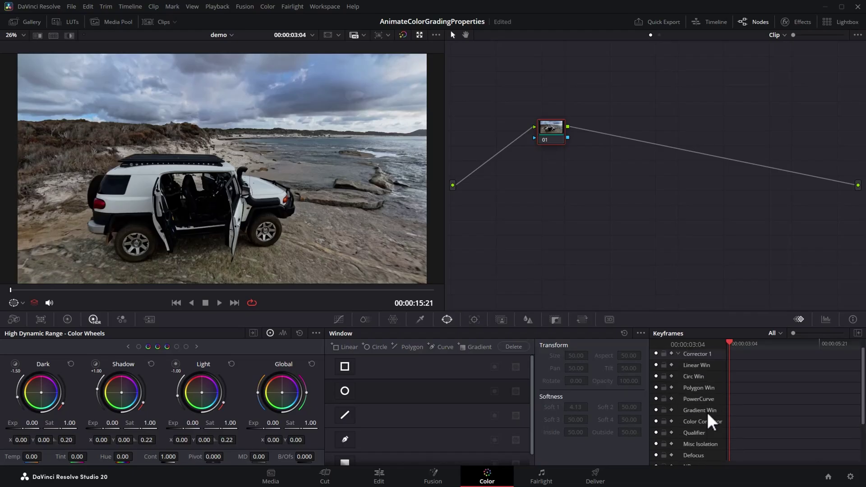
pyautogui.scroll(1, 711, 411)
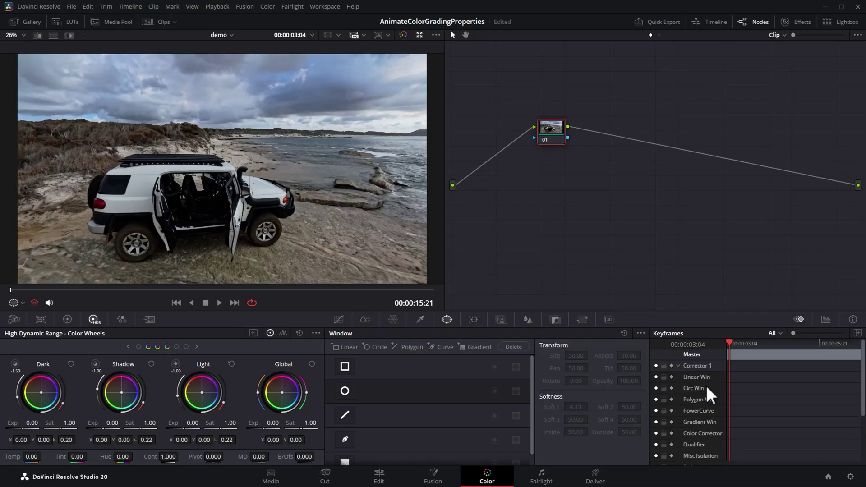
pyautogui.click(679, 366)
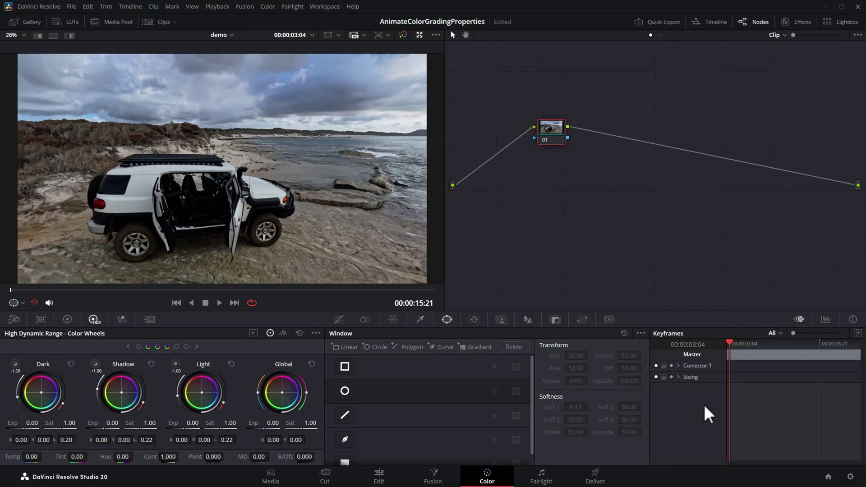
pyautogui.click(673, 366)
pyautogui.rightClick(735, 370)
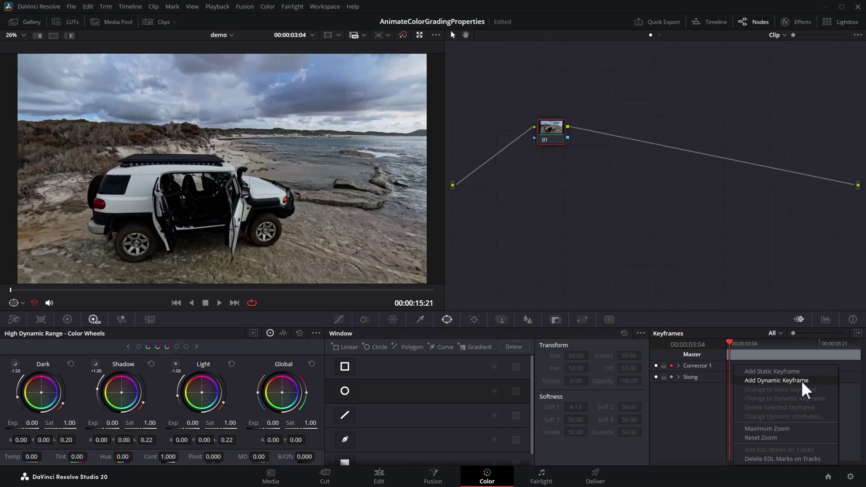
# - Add dynamic keyframes on Corrector 1 at the clip start, 04:17 and 05:11
pyautogui.click(777, 380)
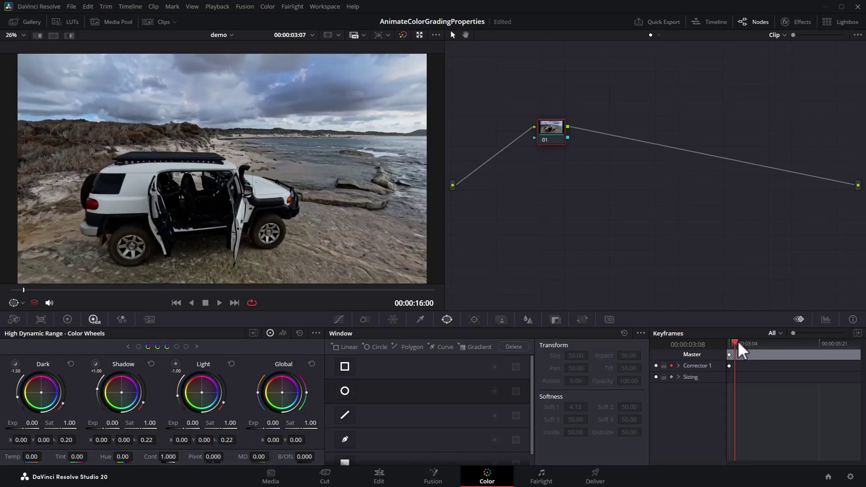
pyautogui.moveTo(730, 353); pyautogui.dragTo(697, 352)
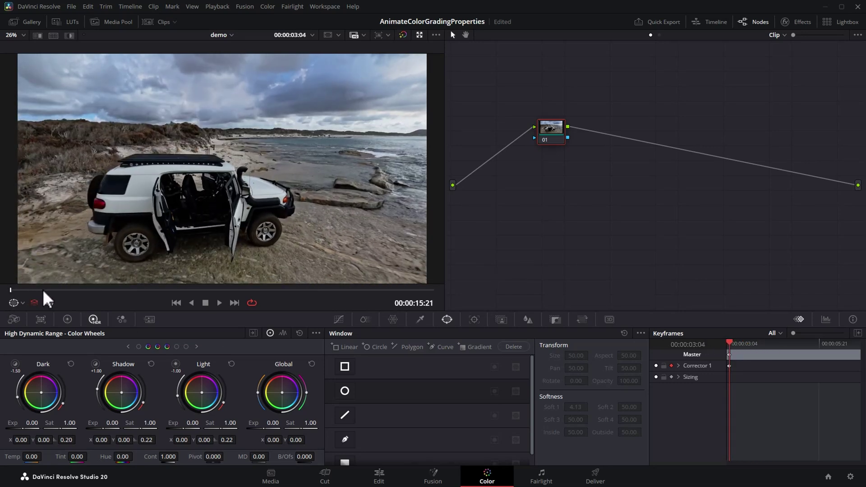
pyautogui.moveTo(18, 291); pyautogui.dragTo(177, 293)
pyautogui.rightClick(792, 366)
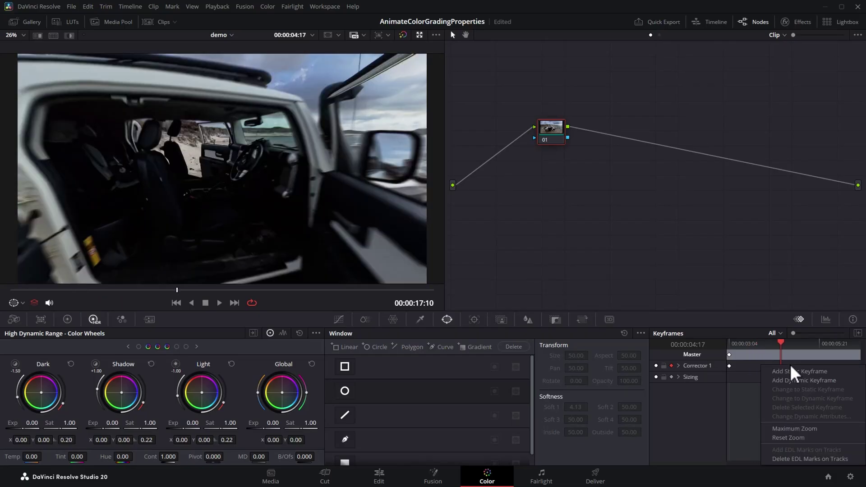
pyautogui.click(805, 380)
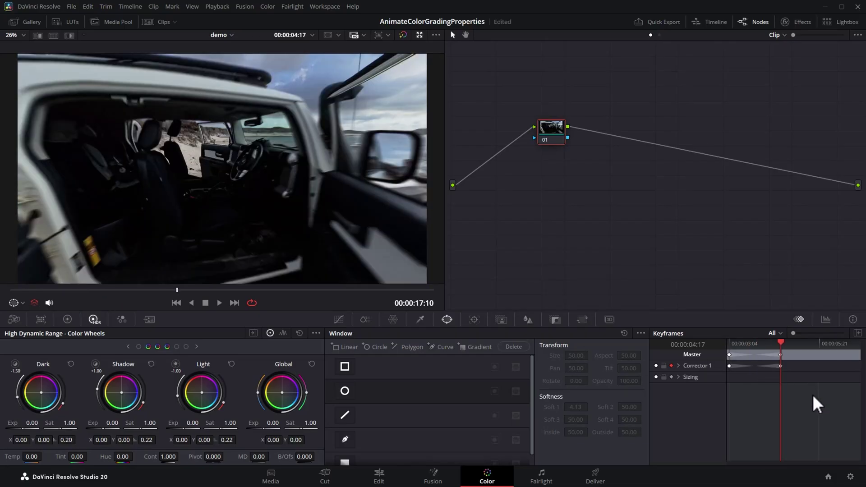
pyautogui.moveTo(179, 291); pyautogui.dragTo(261, 298)
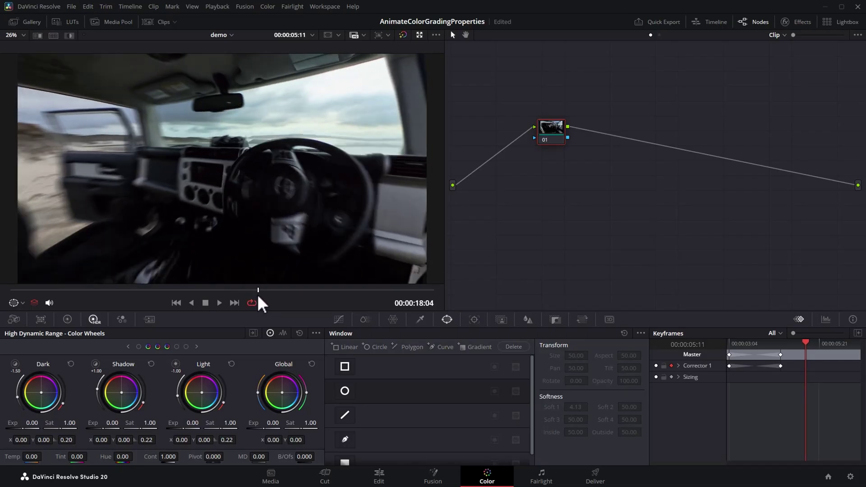
pyautogui.rightClick(762, 354)
pyautogui.click(822, 373)
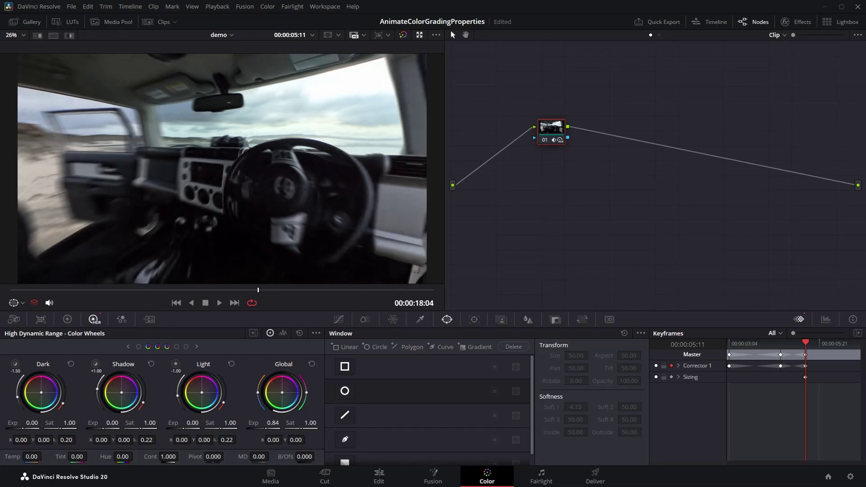
# - Raise Global exposure to 2.40 and scrub from the clip start to check the brightening ramp
pyautogui.moveTo(273, 423); pyautogui.dragTo(293, 423)
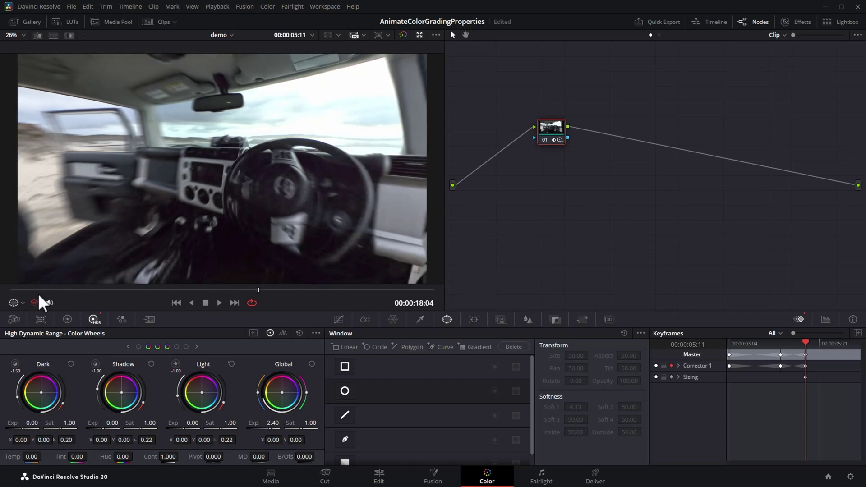
pyautogui.click(12, 291)
pyautogui.moveTo(15, 294); pyautogui.dragTo(263, 297)
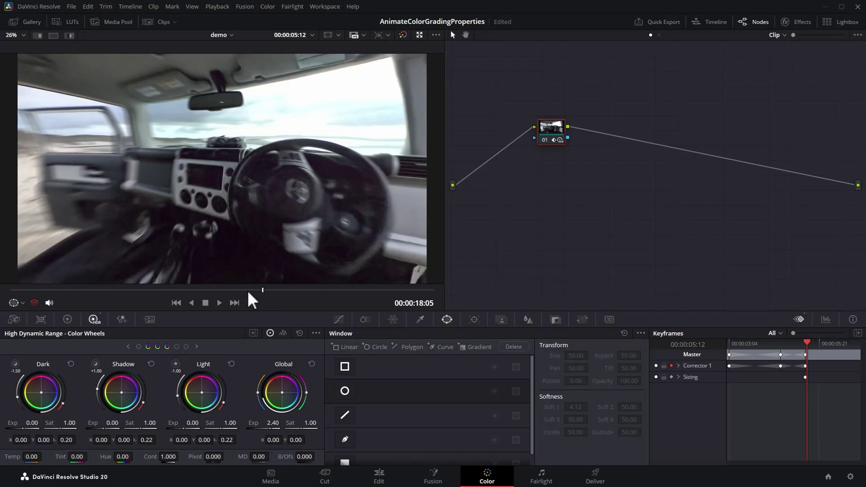
pyautogui.moveTo(264, 292); pyautogui.dragTo(309, 286)
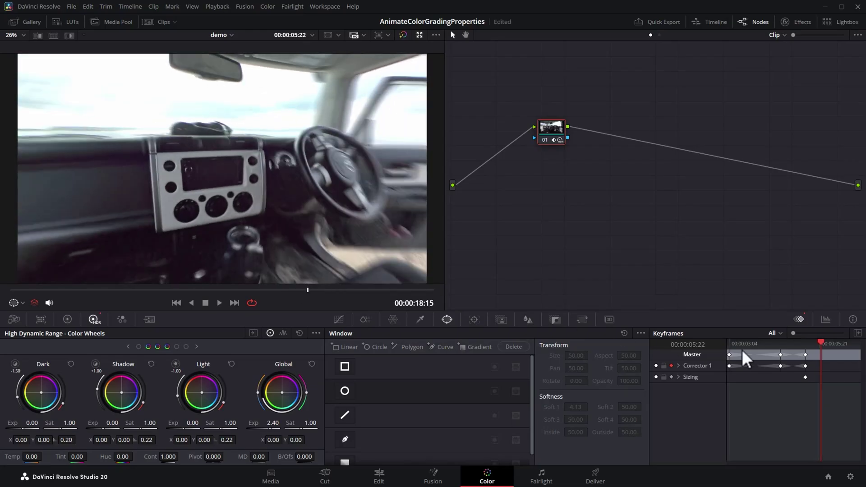
pyautogui.rightClick(841, 373)
# - Keyframe 07:02 with Global exposure lowered to 0.96, then play the ramp full screen
pyautogui.click(835, 385)
pyautogui.moveTo(308, 291); pyautogui.dragTo(434, 291)
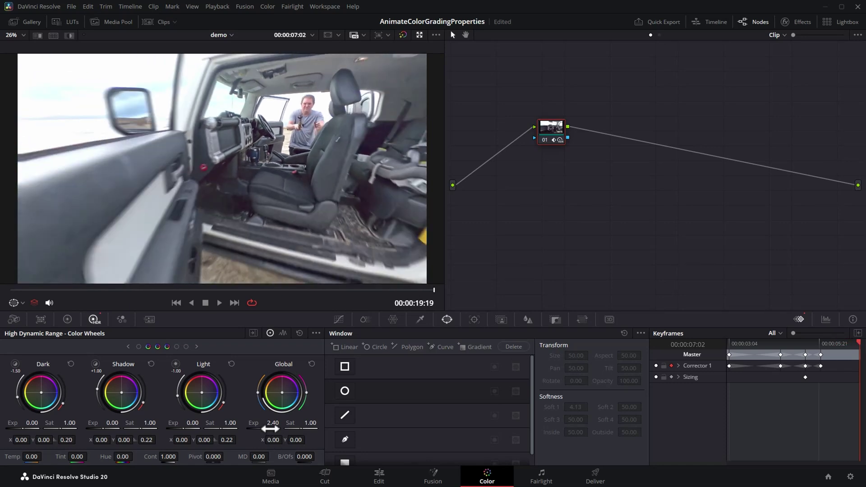
pyautogui.moveTo(306, 392); pyautogui.dragTo(289, 392)
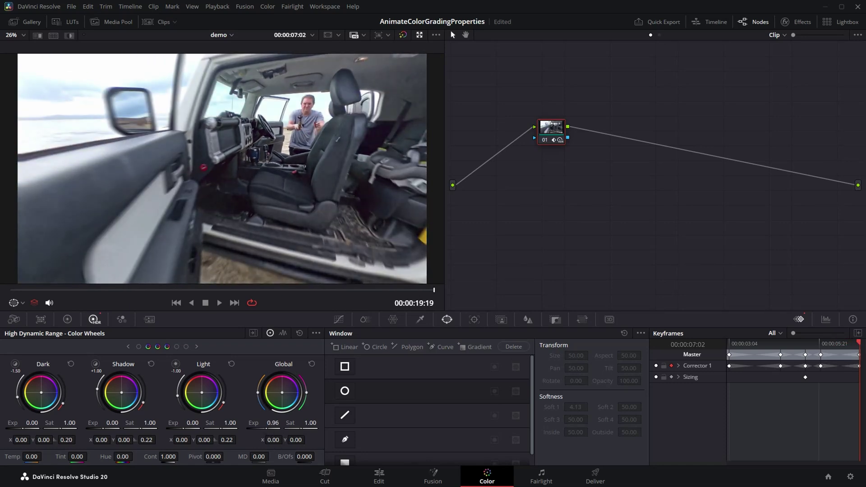
pyautogui.hotkey('ctrl', 'f')
pyautogui.press('space')
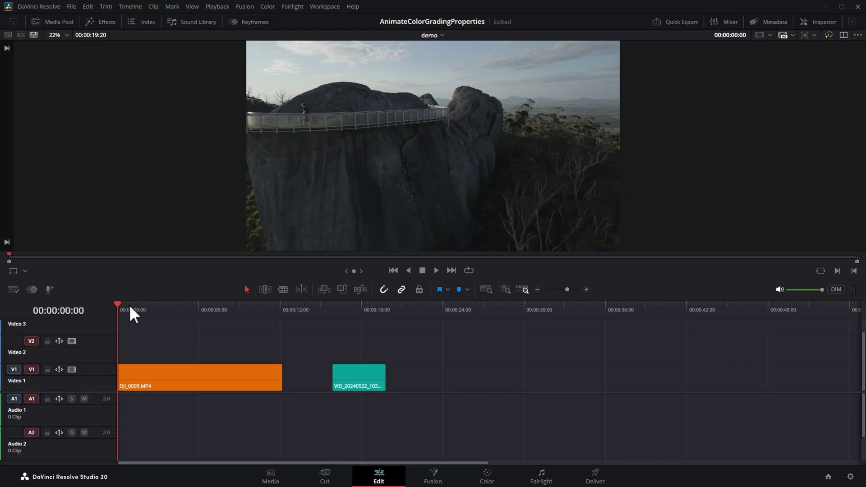
# - Scrub through the DJI_0009.MP4 drone clip, then move it to the Color page
pyautogui.moveTo(120, 307); pyautogui.dragTo(227, 308)
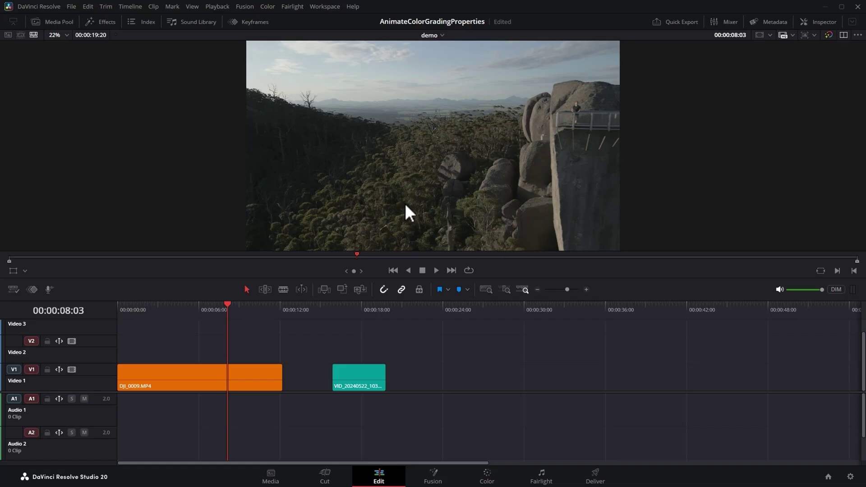
pyautogui.moveTo(228, 306); pyautogui.dragTo(204, 316)
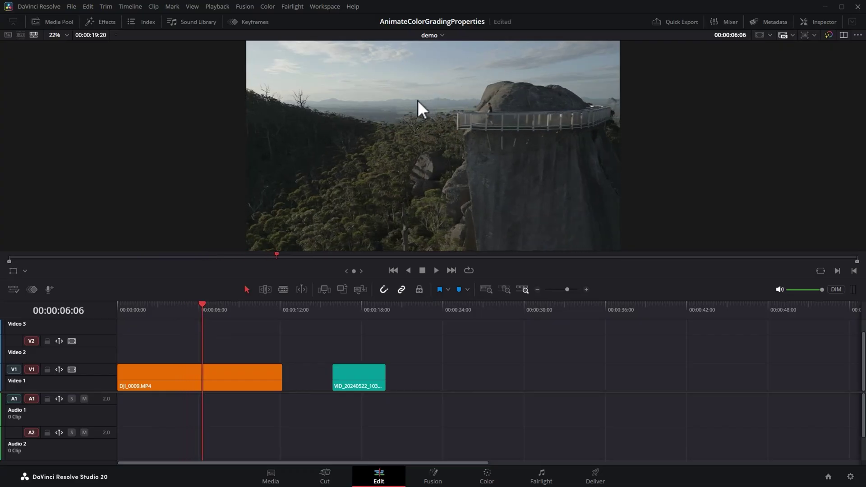
pyautogui.moveTo(200, 308); pyautogui.dragTo(138, 313)
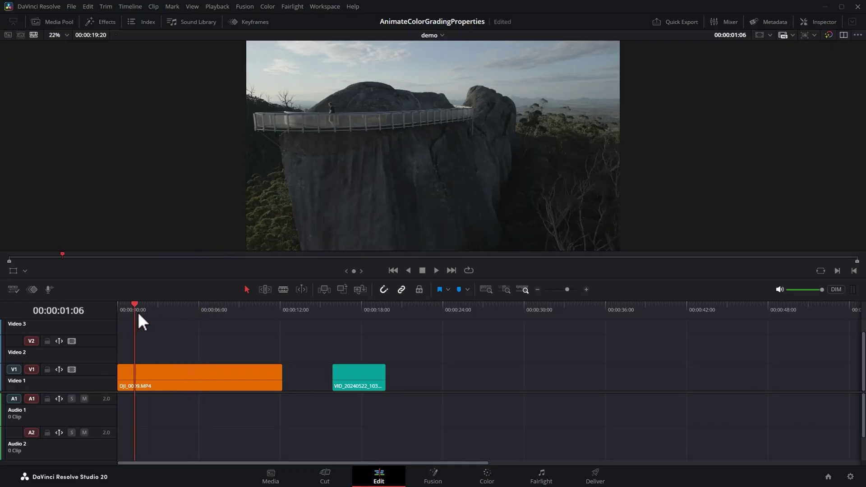
pyautogui.click(487, 479)
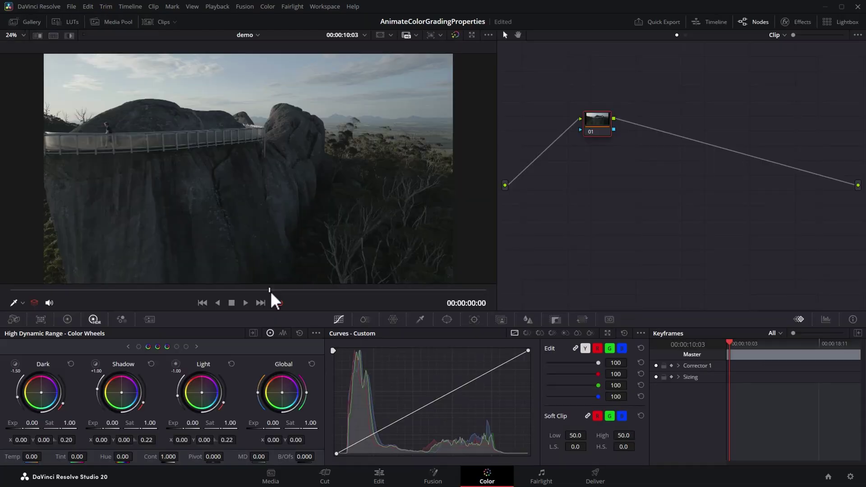
# - Add a circular window on node 01, shaped into an ellipse over the rock (size 60.58, aspect 69.63)
pyautogui.press('space')
pyautogui.click(447, 319)
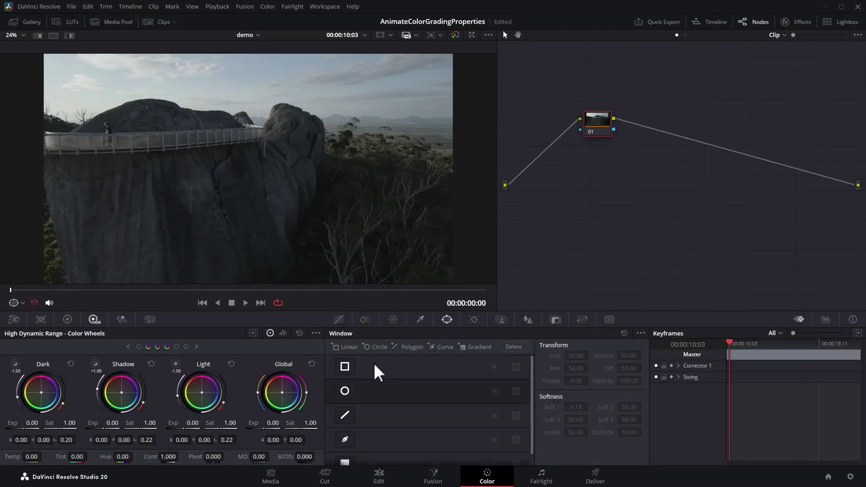
pyautogui.click(345, 392)
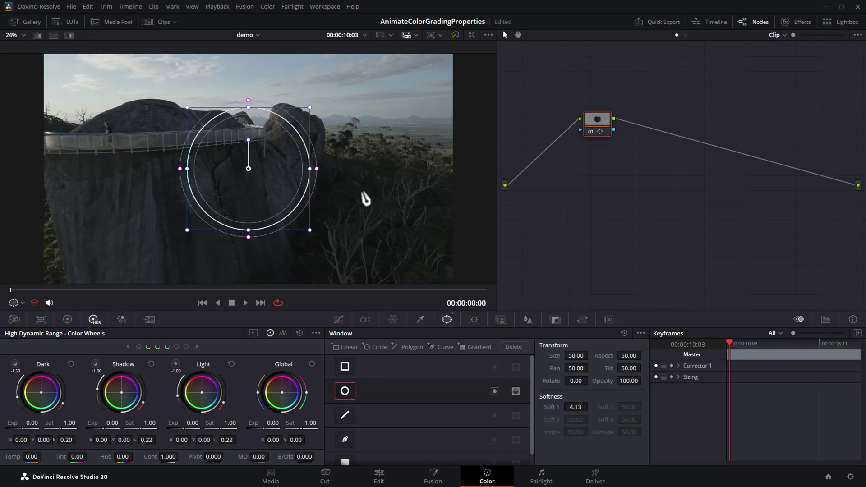
pyautogui.moveTo(317, 169); pyautogui.dragTo(435, 169)
pyautogui.moveTo(252, 209); pyautogui.dragTo(253, 254)
pyautogui.moveTo(251, 141); pyautogui.dragTo(257, 211)
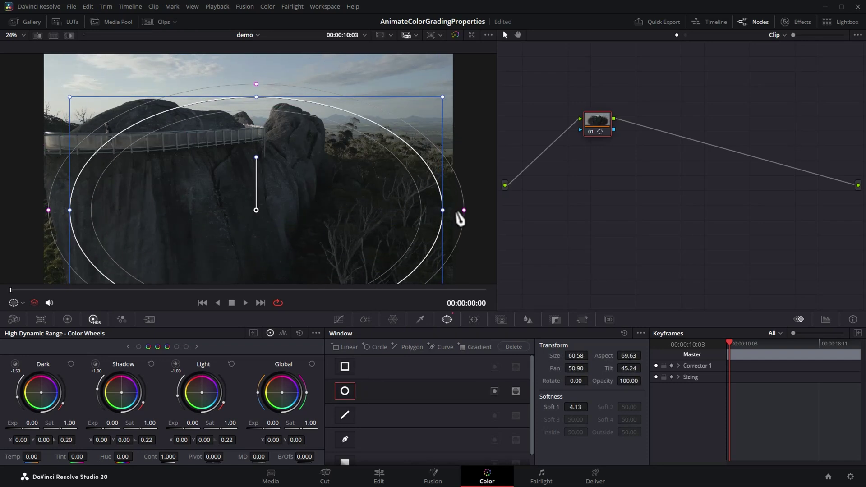
pyautogui.moveTo(460, 219); pyautogui.dragTo(483, 217)
pyautogui.scroll(3, 294, 170)
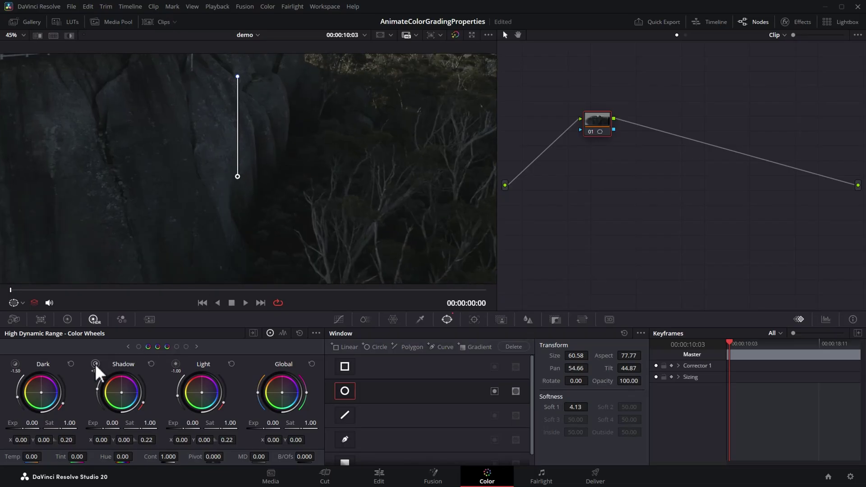
# - Lift Shadow exposure to 1.70 inside the window and scrub the clip to check it
pyautogui.moveTo(98, 372); pyautogui.dragTo(118, 373)
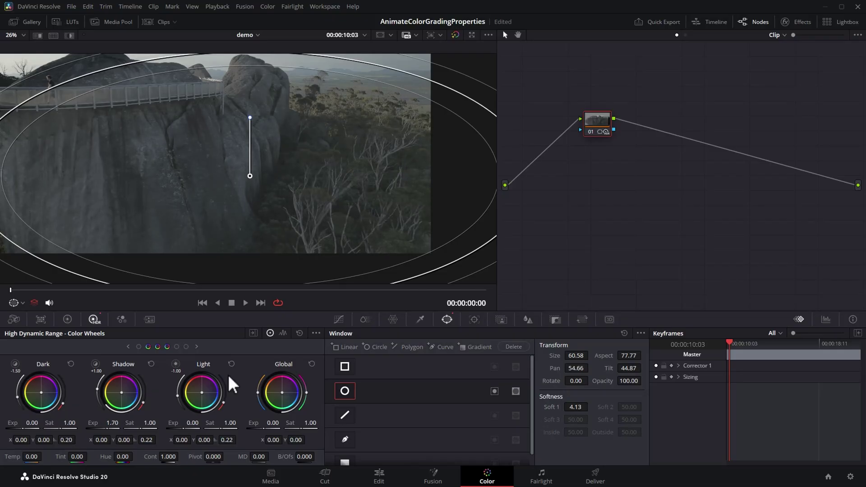
pyautogui.scroll(-2, 50, 289)
pyautogui.moveTo(10, 291); pyautogui.dragTo(328, 312)
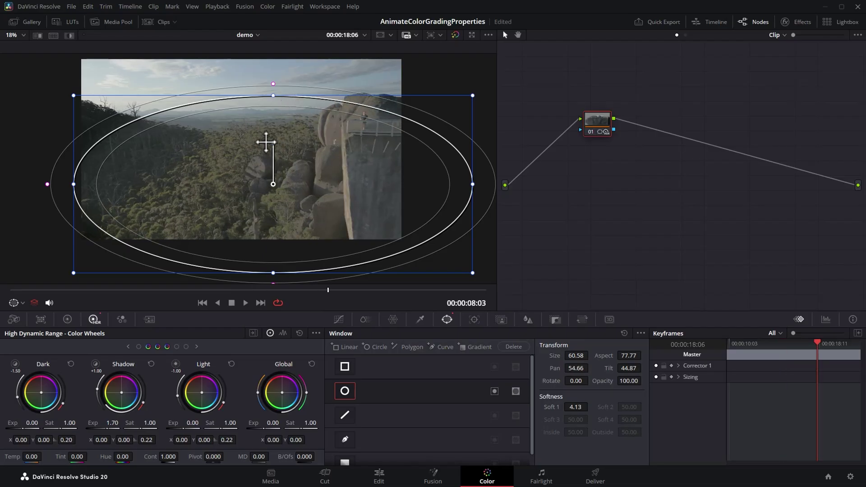
pyautogui.moveTo(63, 291); pyautogui.dragTo(2, 297)
# - Keyframe the window at the clip start and 08:16, moved to the right edge (pan 98.07, tilt 45.53)
pyautogui.click(825, 321)
pyautogui.click(798, 321)
pyautogui.rightClick(732, 366)
pyautogui.click(751, 383)
pyautogui.moveTo(30, 292); pyautogui.dragTo(349, 293)
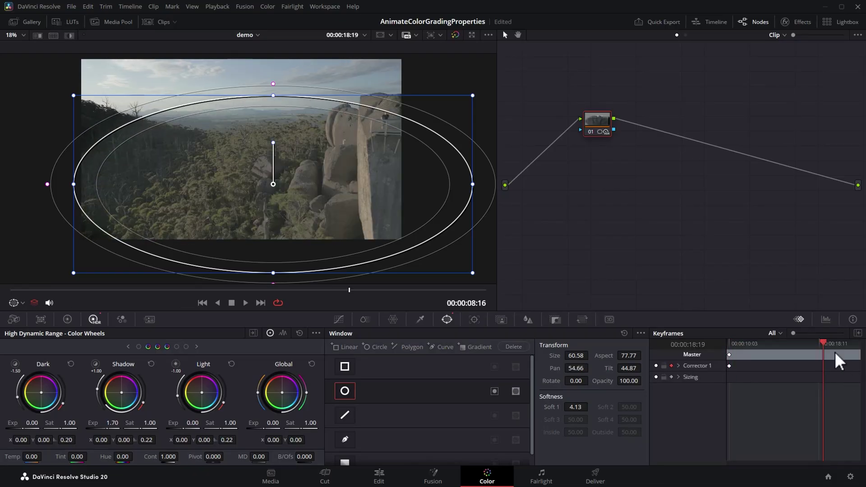
pyautogui.rightClick(838, 361)
pyautogui.click(832, 367)
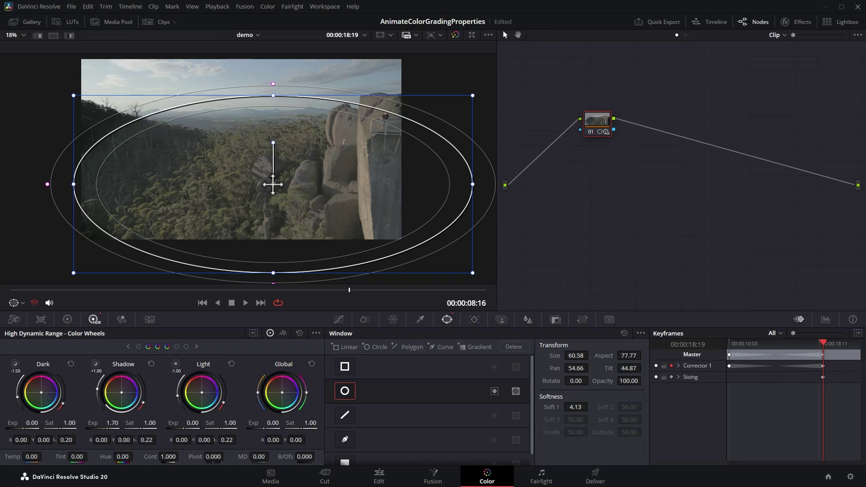
pyautogui.moveTo(147, 176); pyautogui.dragTo(197, 177)
pyautogui.moveTo(255, 176); pyautogui.dragTo(348, 177)
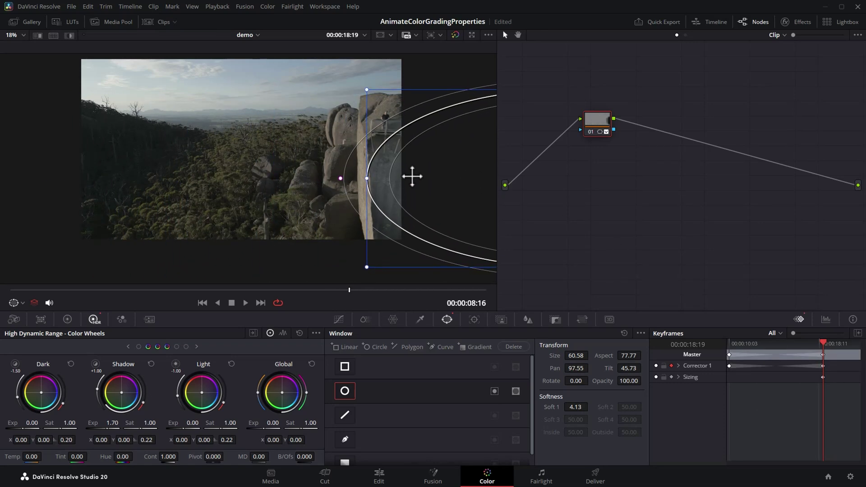
# - Scrub and play back the animated window move from the start, then view it full screen
pyautogui.click(10, 290)
pyautogui.moveTo(13, 296); pyautogui.dragTo(358, 295)
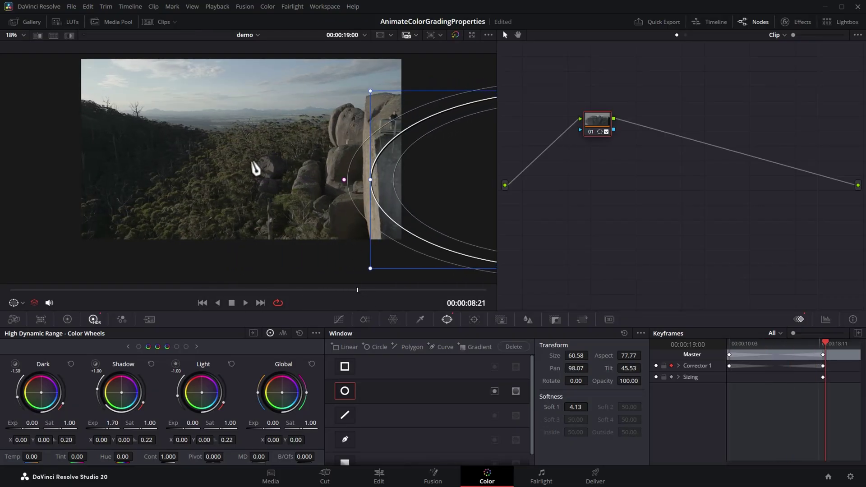
pyautogui.press('space')
pyautogui.click(203, 303)
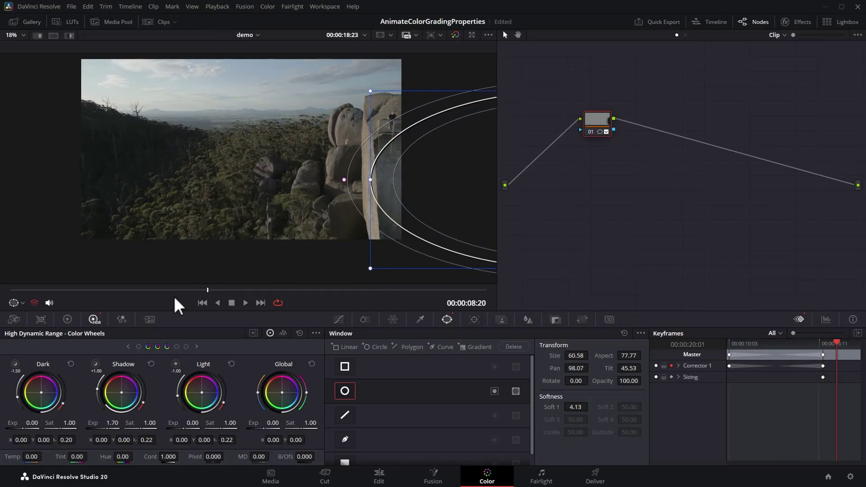
pyautogui.hotkey('ctrl', 'f')
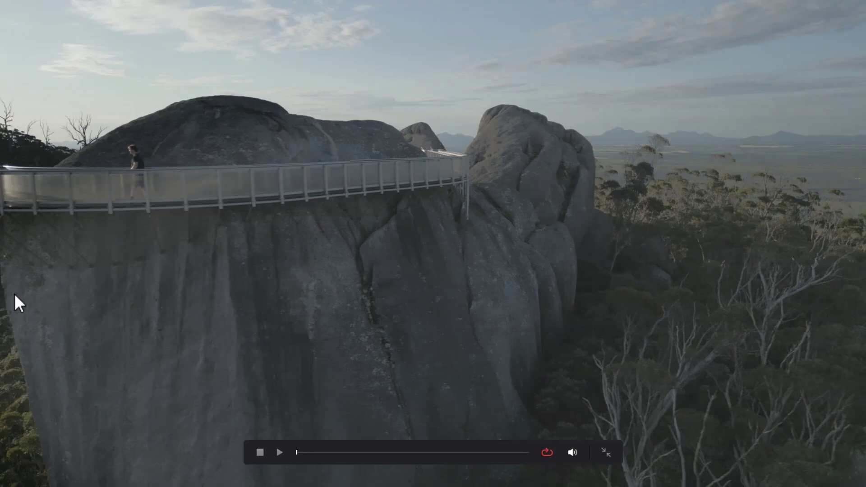
pyautogui.press('space')
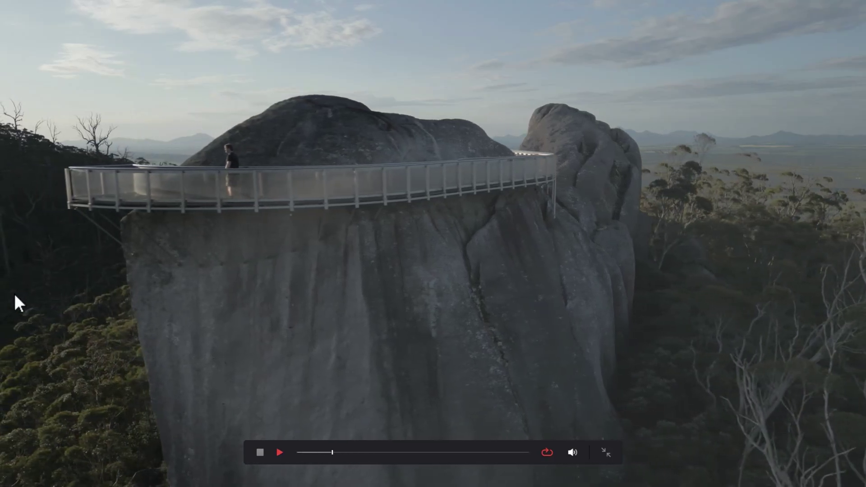